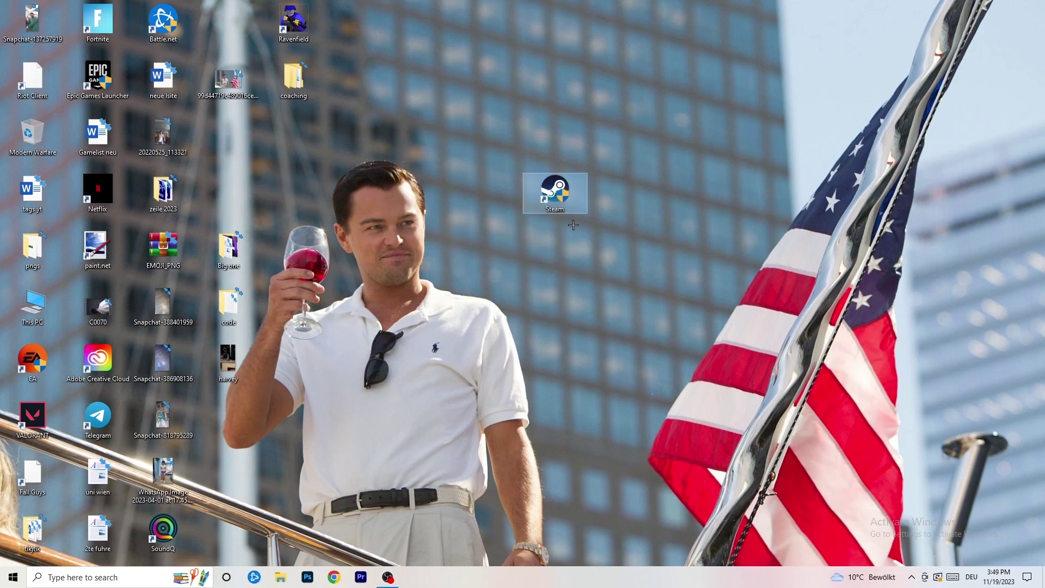
Open the Steam desktop shortcut's properties, check its compatibility mode and administrator settings, and accept the dialog.
right_click(563, 194)
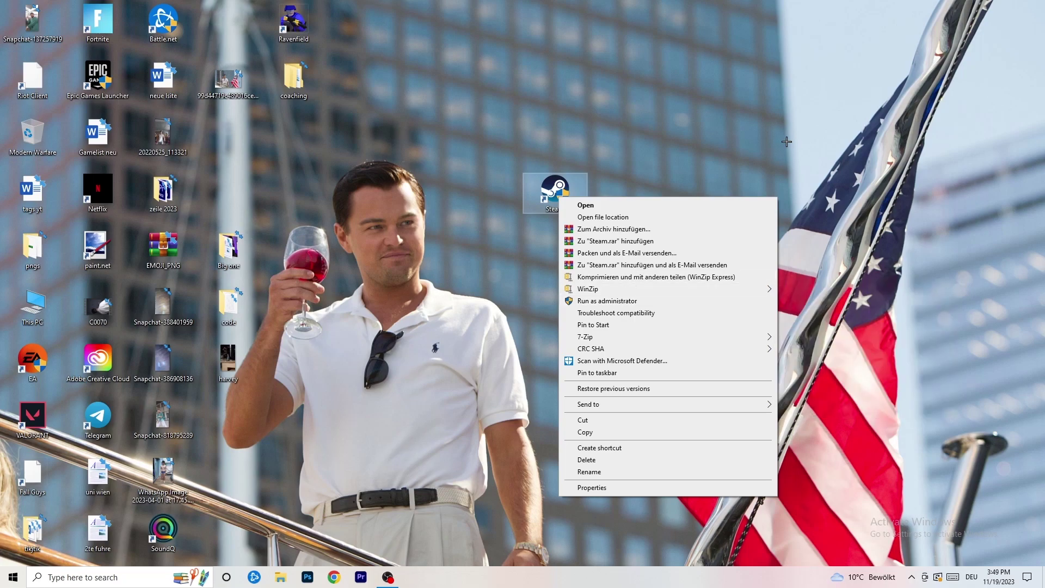
left_click(604, 490)
left_click_drag(655, 203, 466, 155)
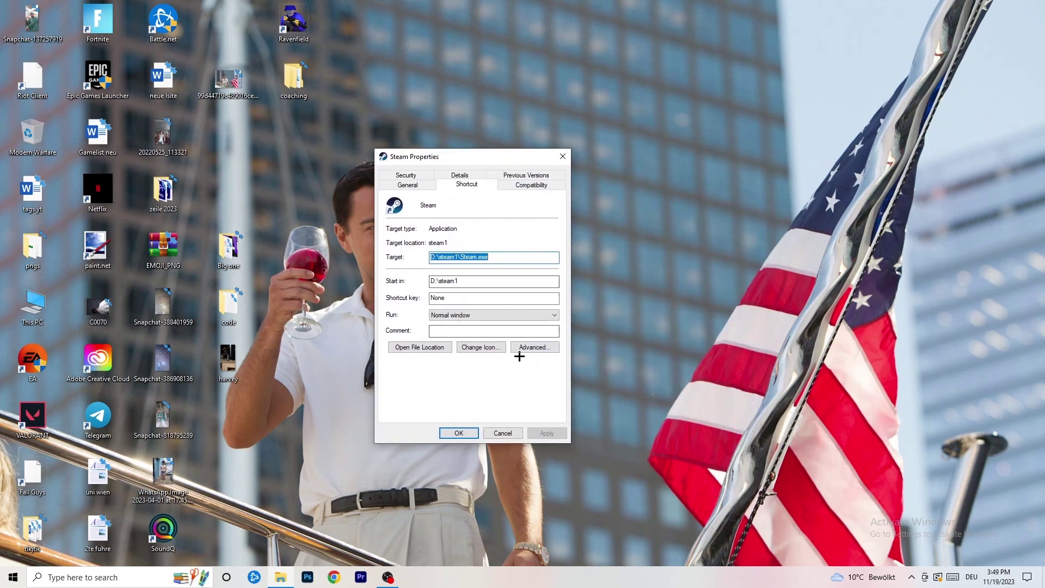
left_click(535, 186)
left_click_drag(481, 159, 603, 112)
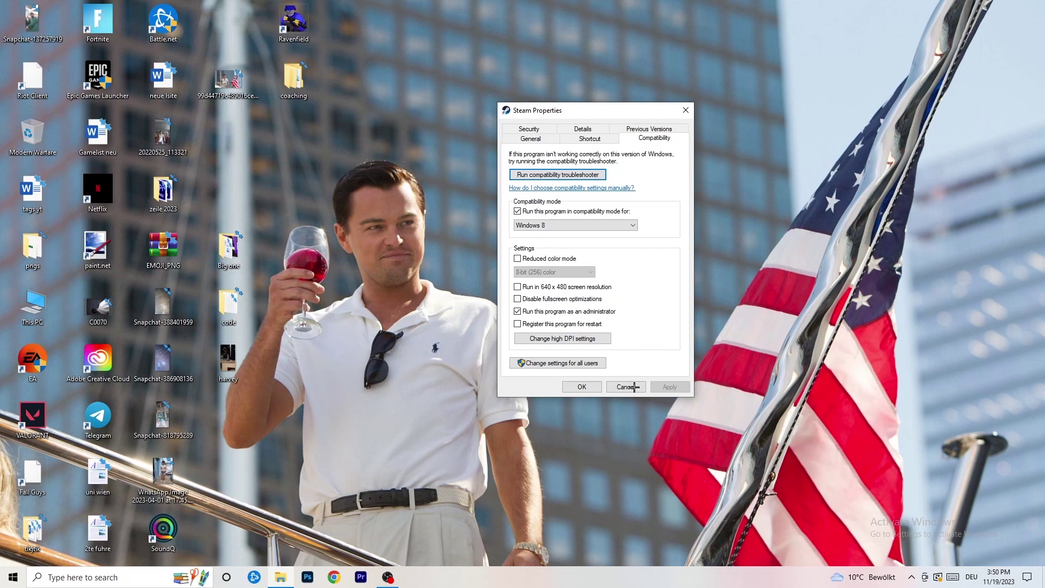
left_click(593, 390)
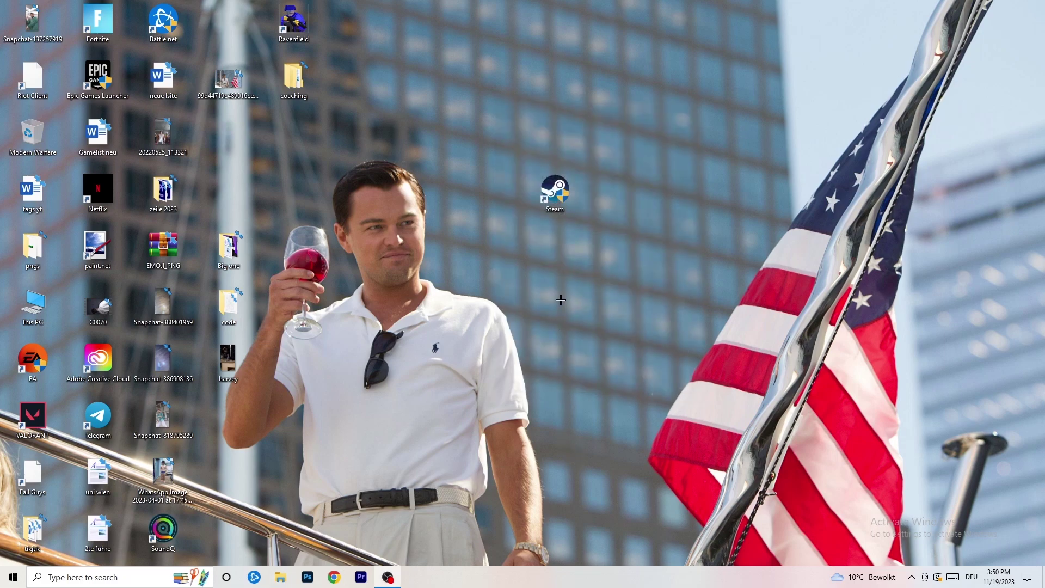
Move the Steam shortcut closer to the other desktop icons and recheck the compatibility settings in its properties.
left_click_drag(558, 195, 495, 195)
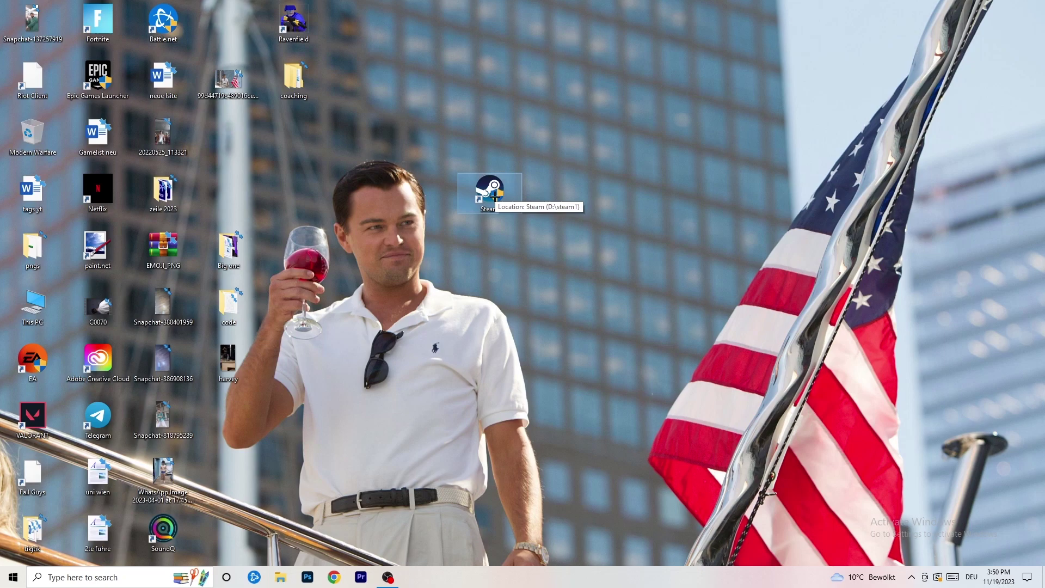
left_click_drag(495, 196, 364, 196)
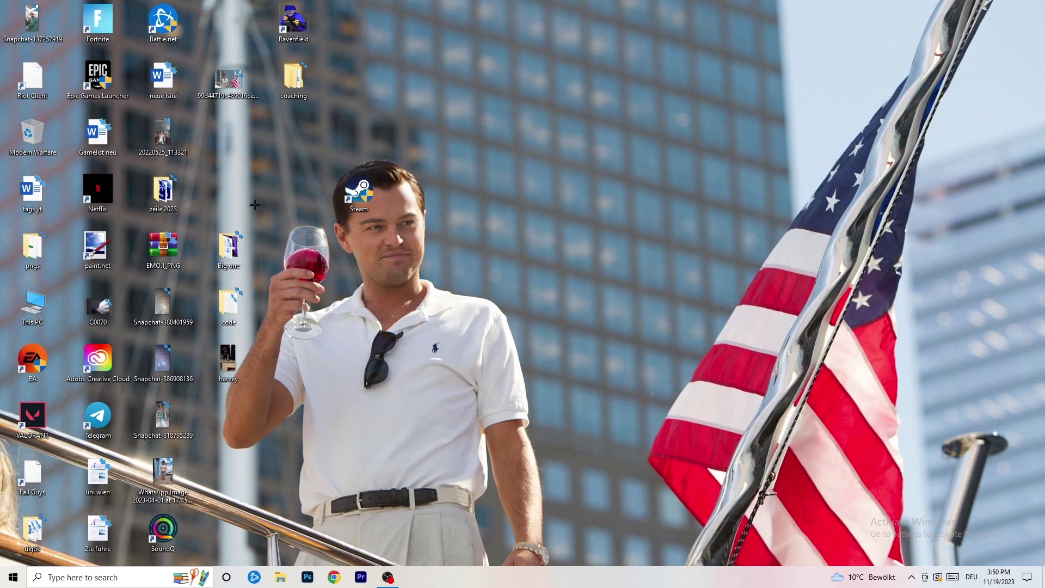
right_click(360, 203)
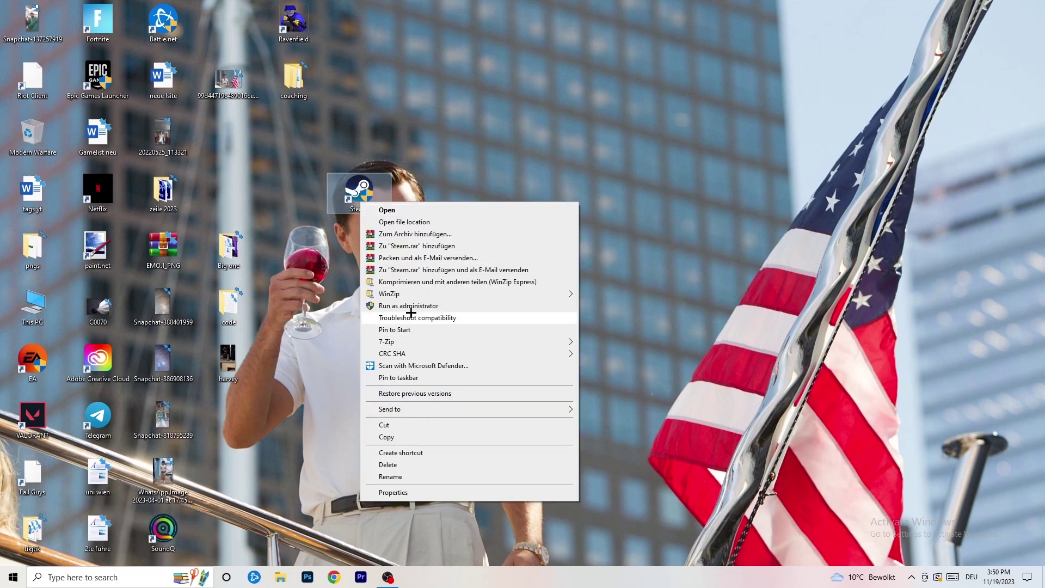
left_click(401, 492)
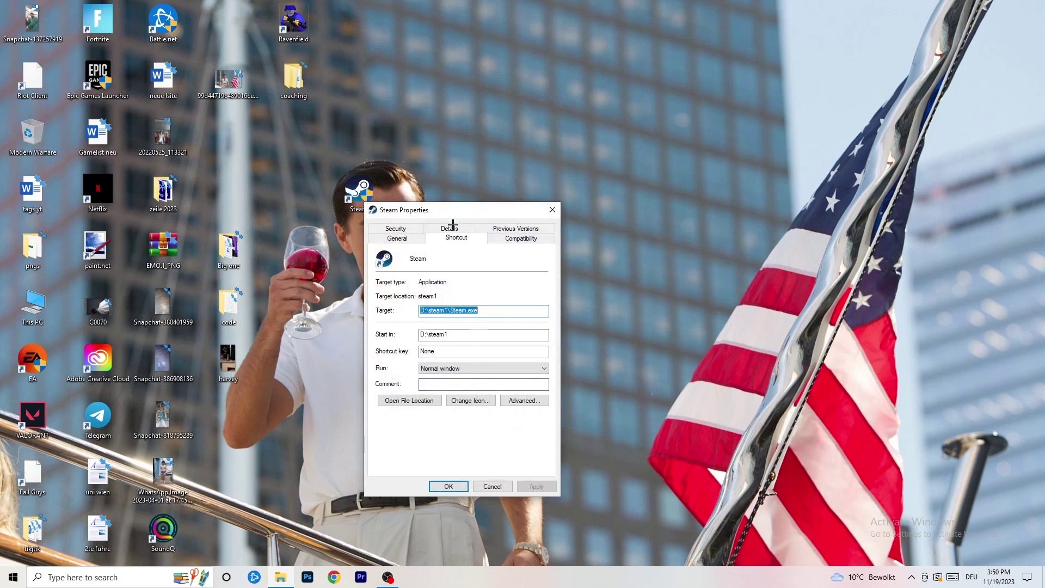
left_click(511, 239)
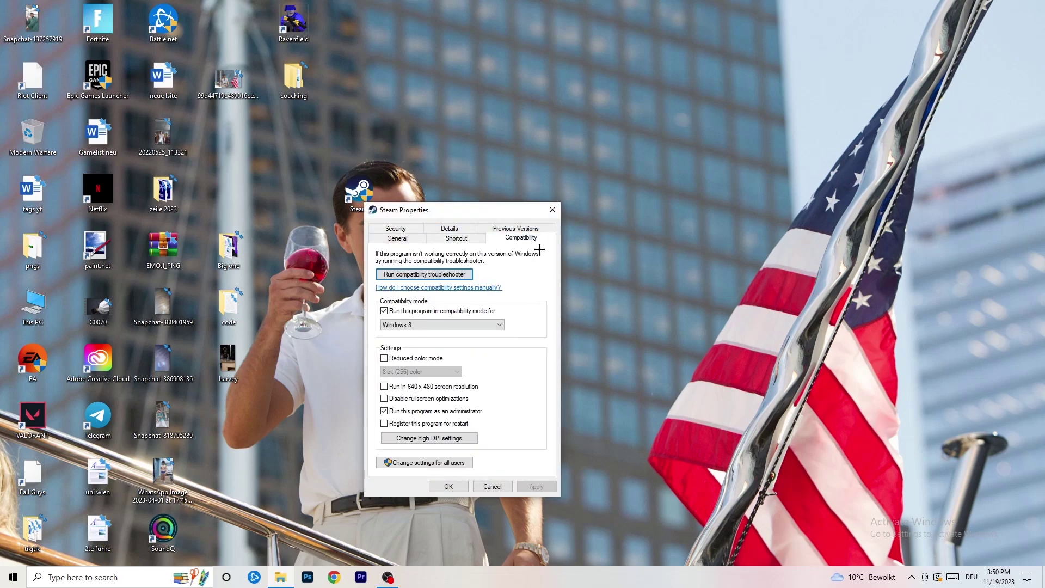
left_click(553, 211)
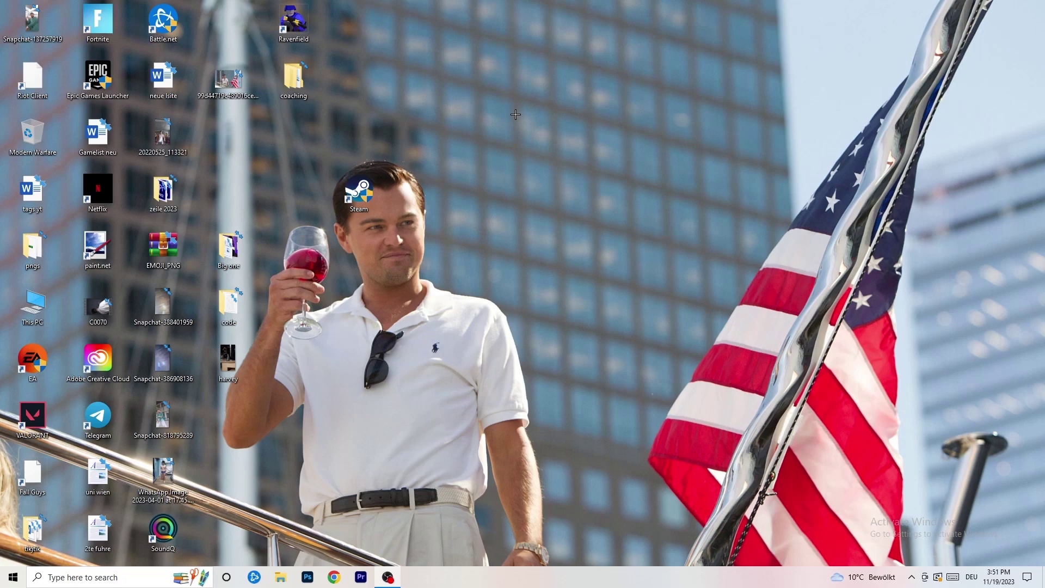
Open Task Manager and maximize its window.
left_click_drag(566, 566, 532, 554)
right_click(532, 581)
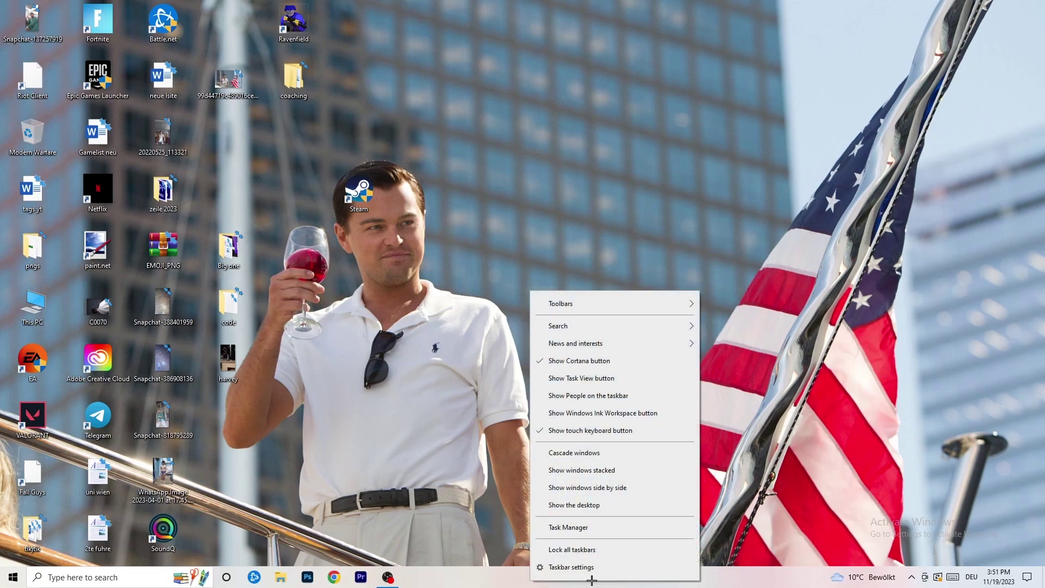
left_click(583, 528)
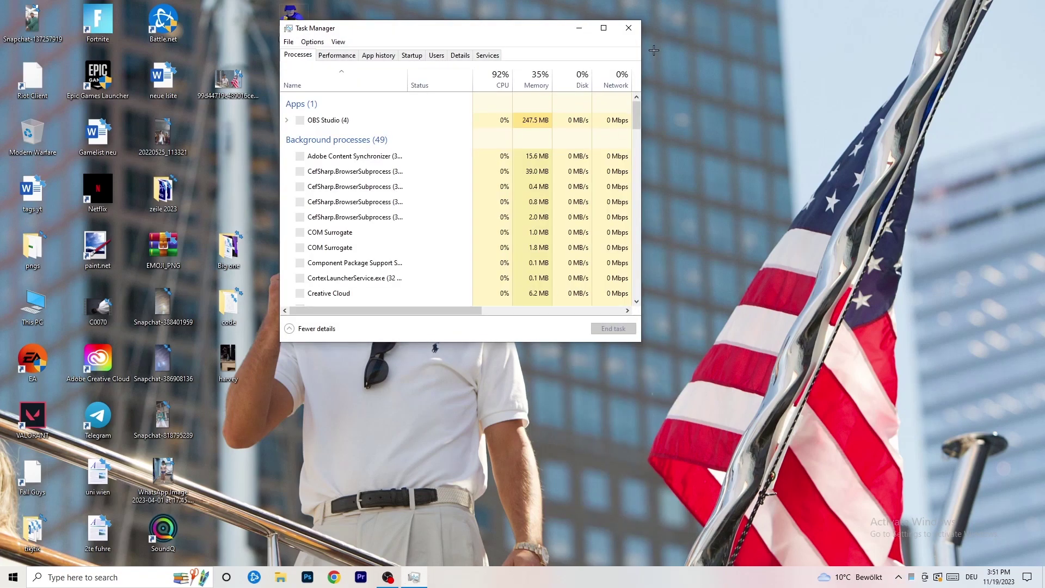
left_click(604, 28)
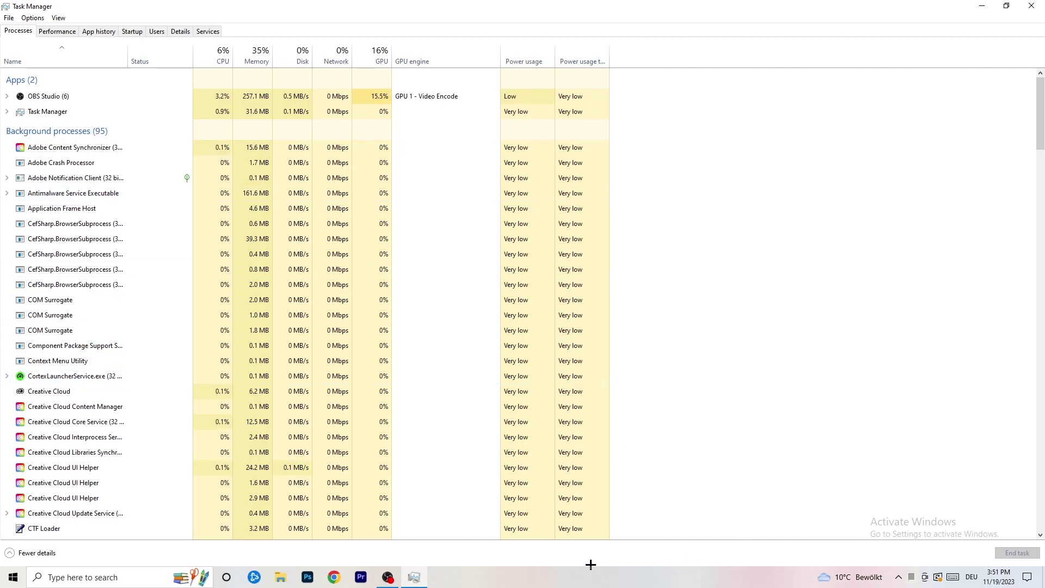
In the detailed process list, show the priority options for a Creative Cloud UI Helper process.
left_click(169, 32)
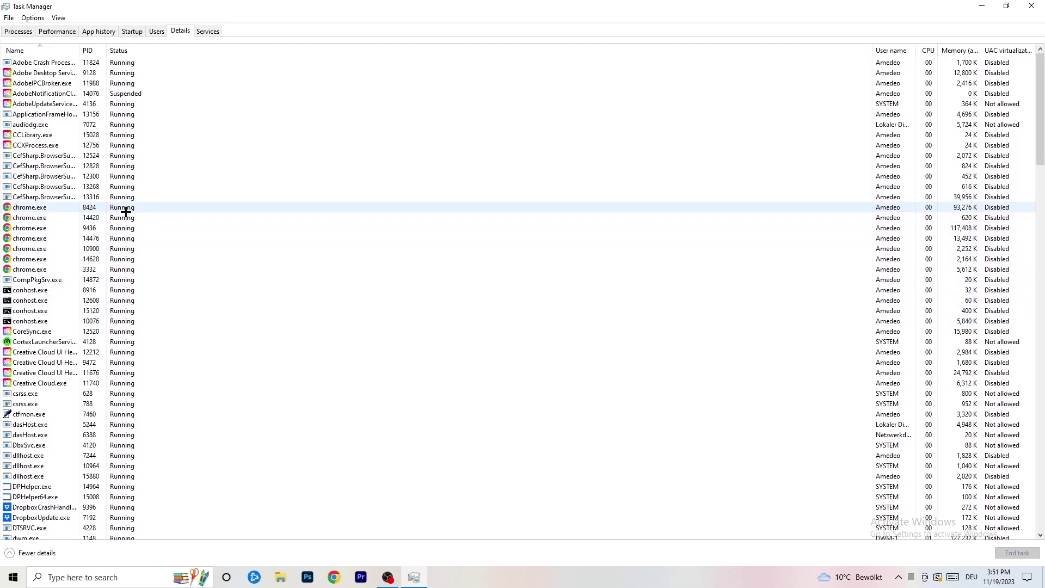
scroll(163, 239, "down", 3)
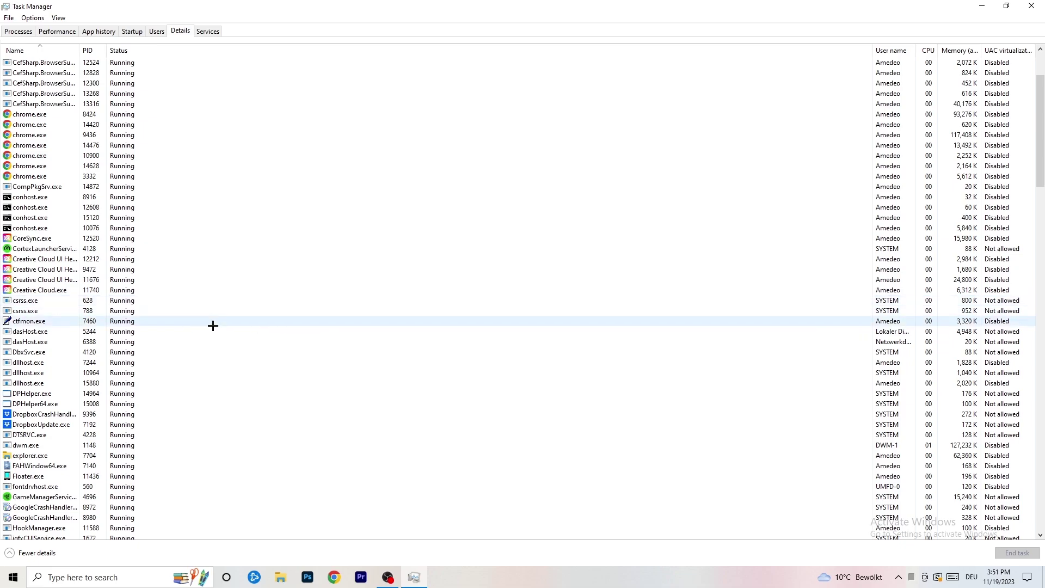
right_click(43, 278)
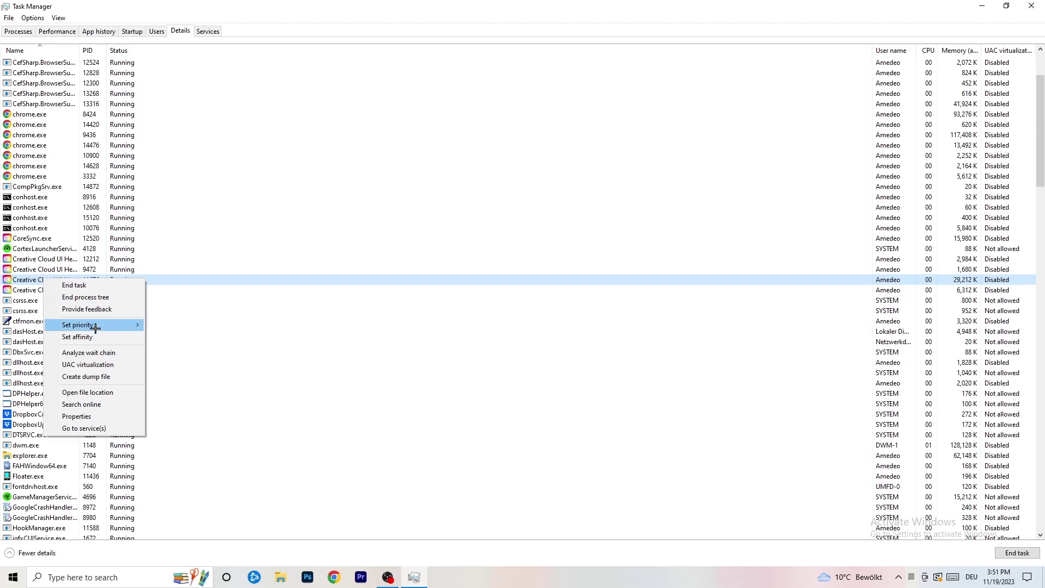
mouse_move(96, 328)
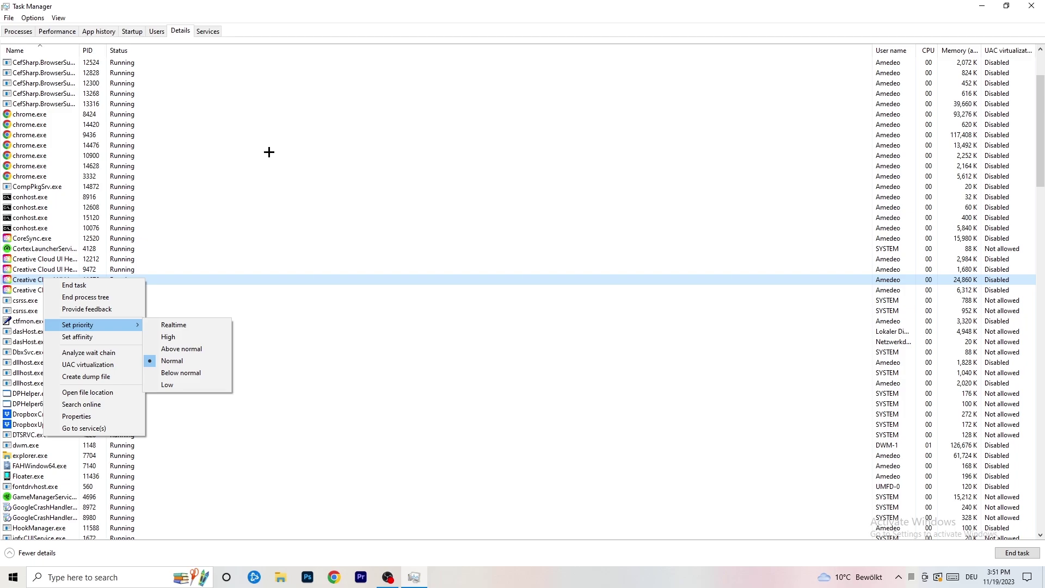
Examine the startup programs and view the available actions for File Association Helper without changing it.
left_click(138, 31)
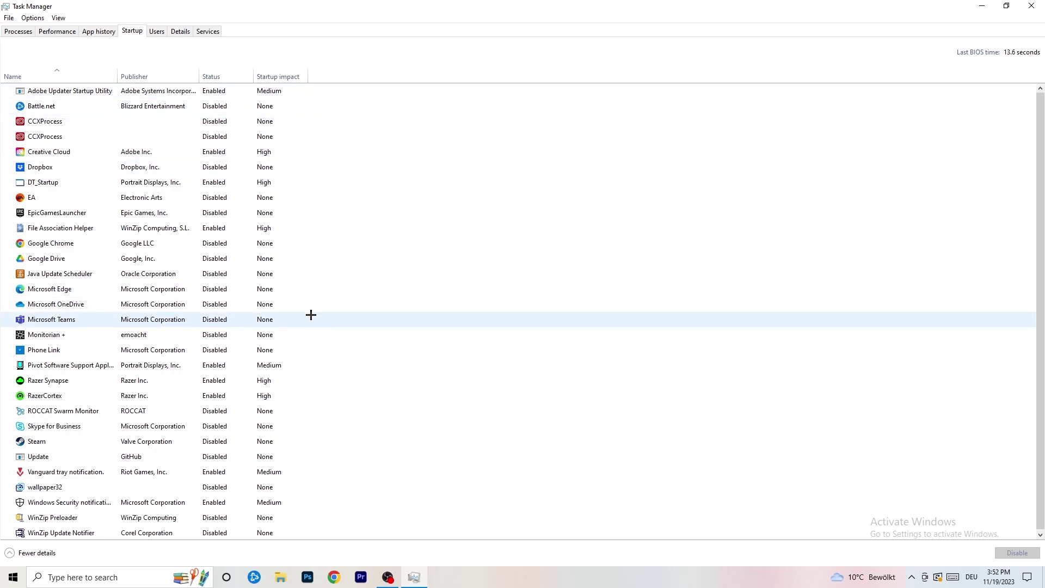
scroll(303, 483, "down", 1)
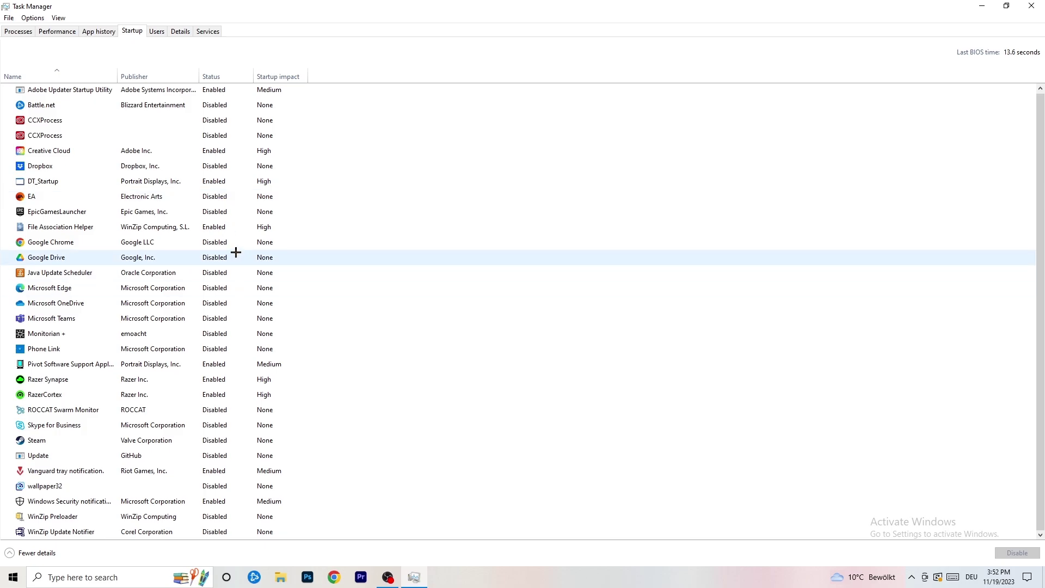
right_click(219, 227)
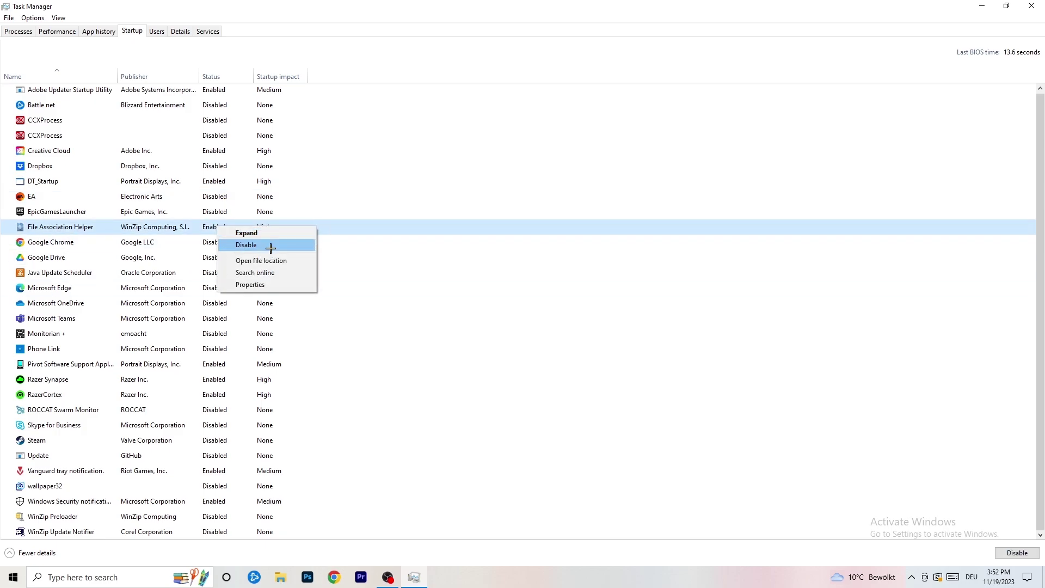
left_click(427, 79)
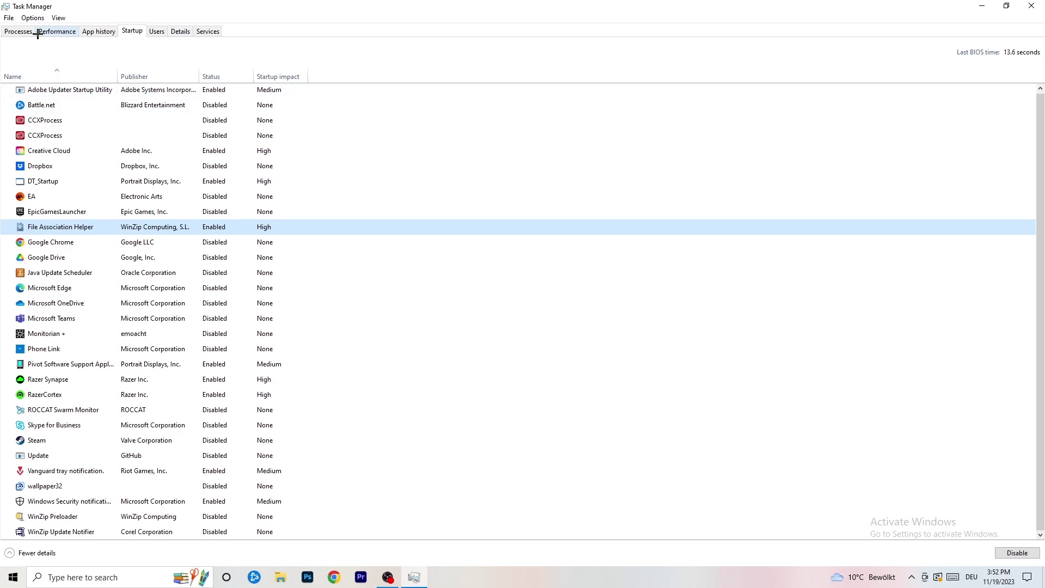
Sort the running processes by CPU and GPU usage and look through the list for resource-heavy ones.
left_click(19, 31)
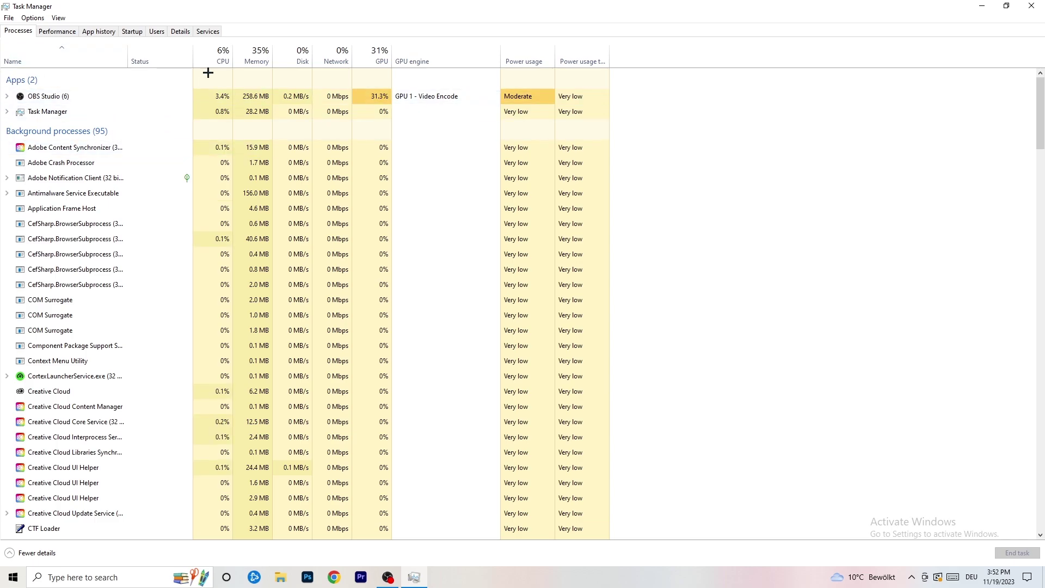
left_click(221, 50)
left_click(368, 49)
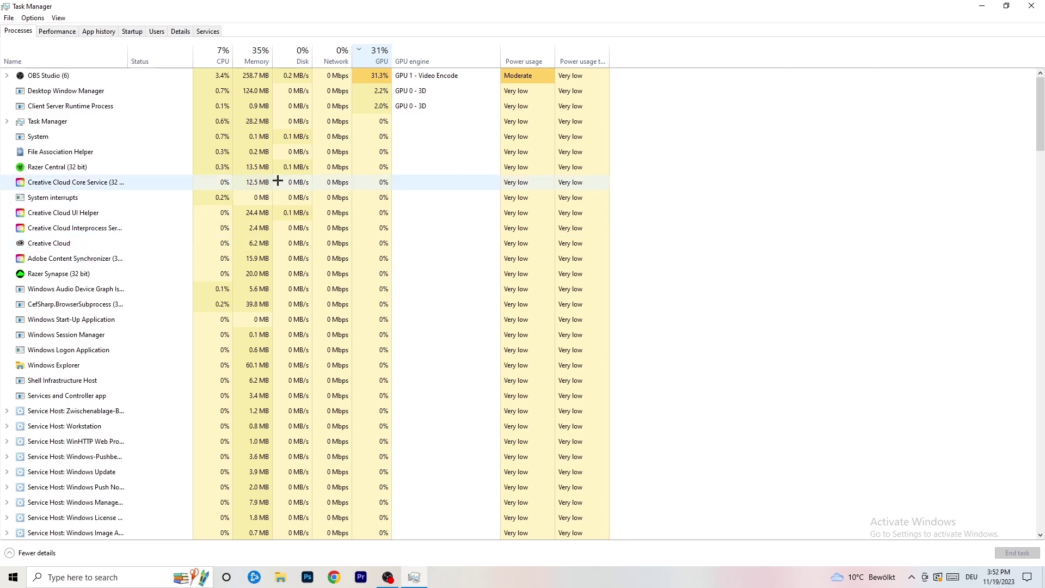
left_click(377, 57)
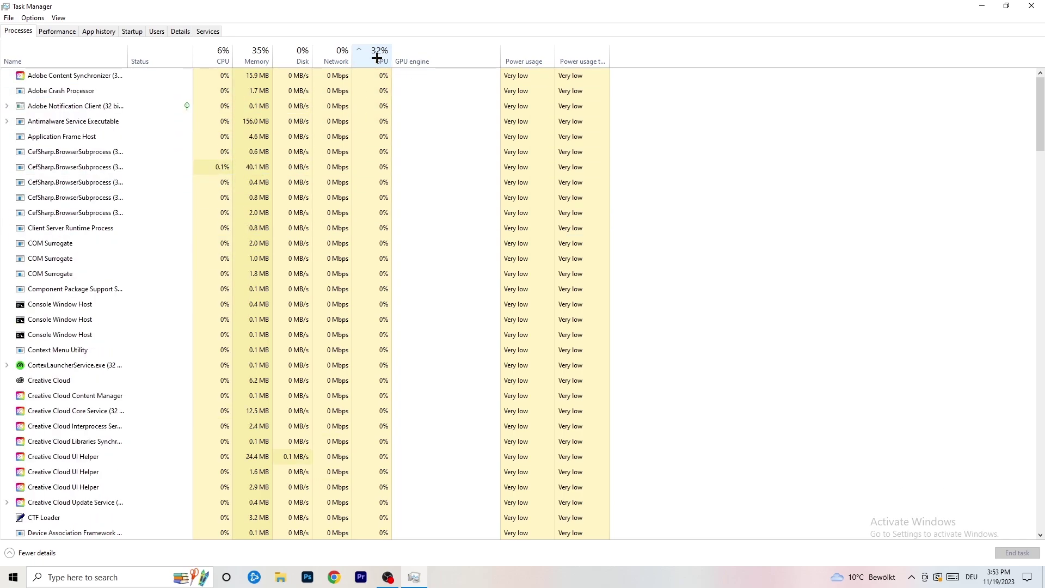
scroll(381, 171, "down", 15)
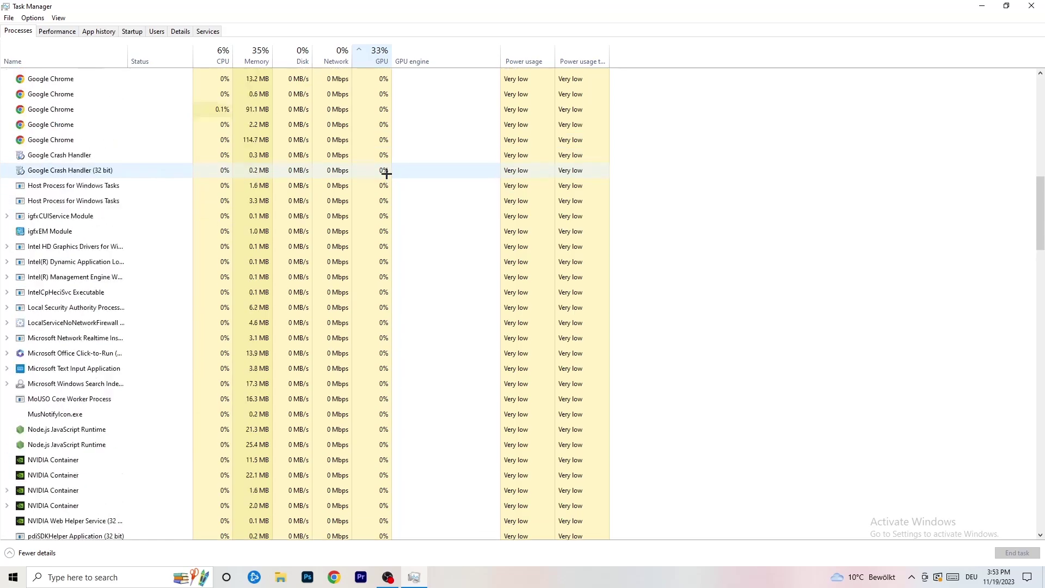
scroll(386, 172, "up", 13)
scroll(386, 164, "down", 18)
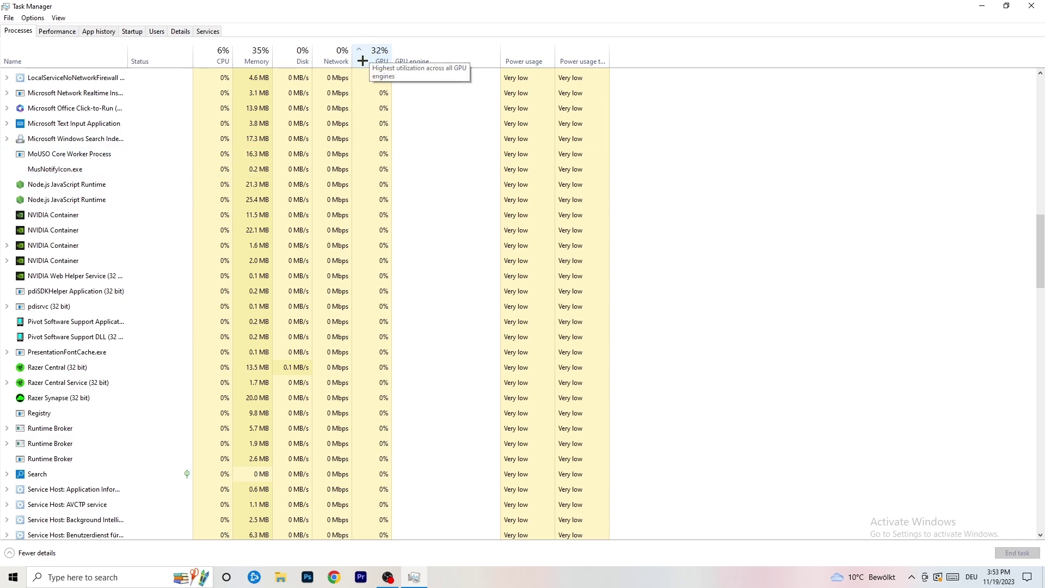
Check the end-task option for the Microsoft Windows Search Indexer process, sort processes by CPU usage, and close Task Manager.
right_click(354, 135)
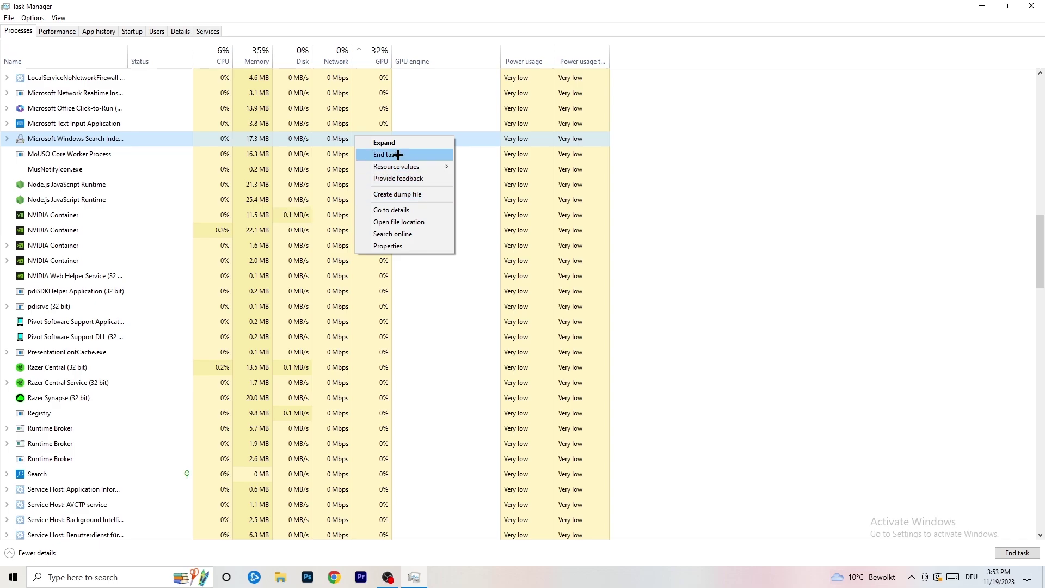
left_click(217, 55)
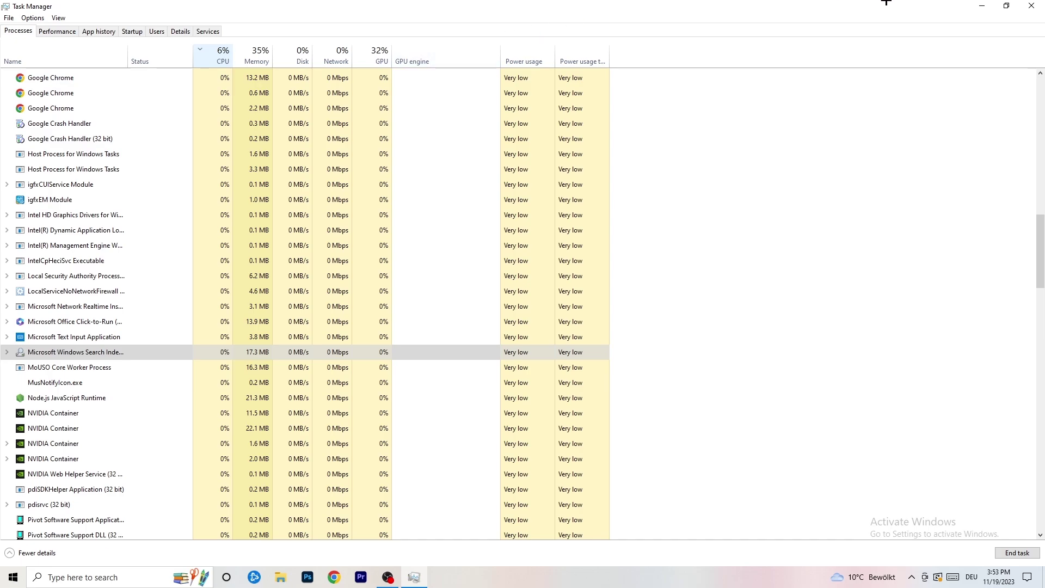
left_click(1031, 5)
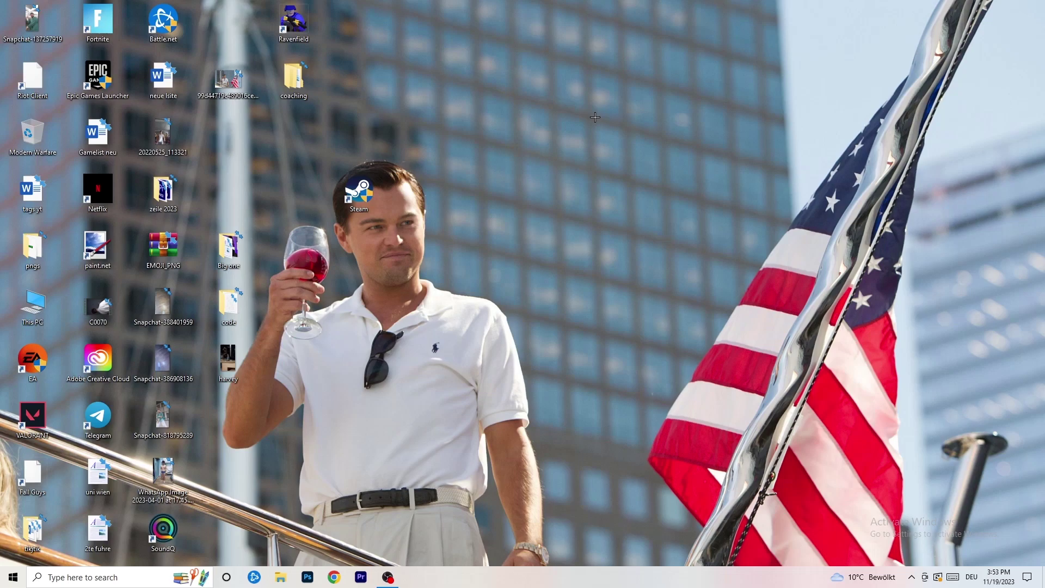
Open the Gaming section of Windows Settings and check whether Xbox Game Bar is enabled.
left_click(12, 577)
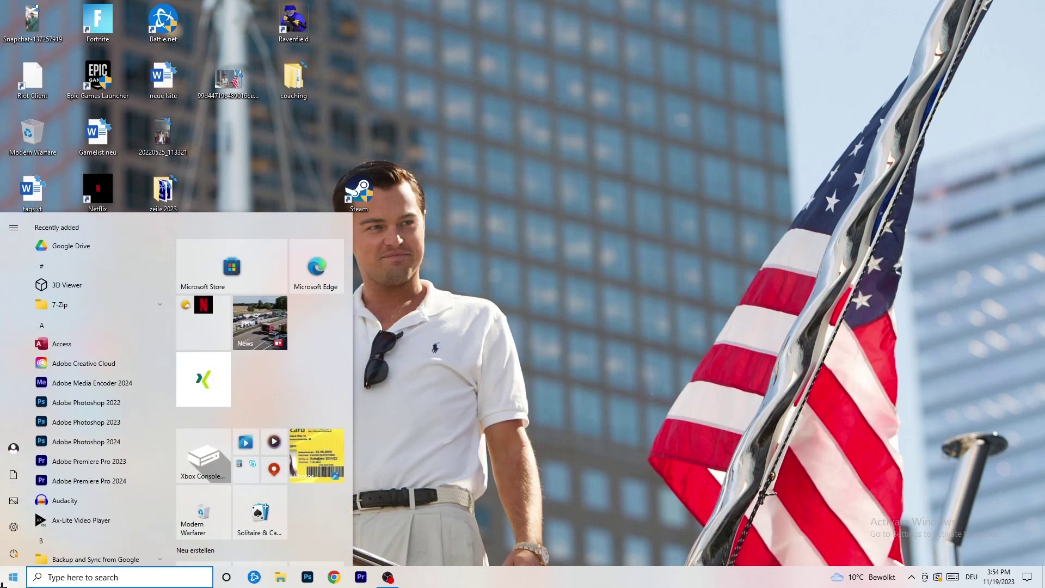
left_click(14, 527)
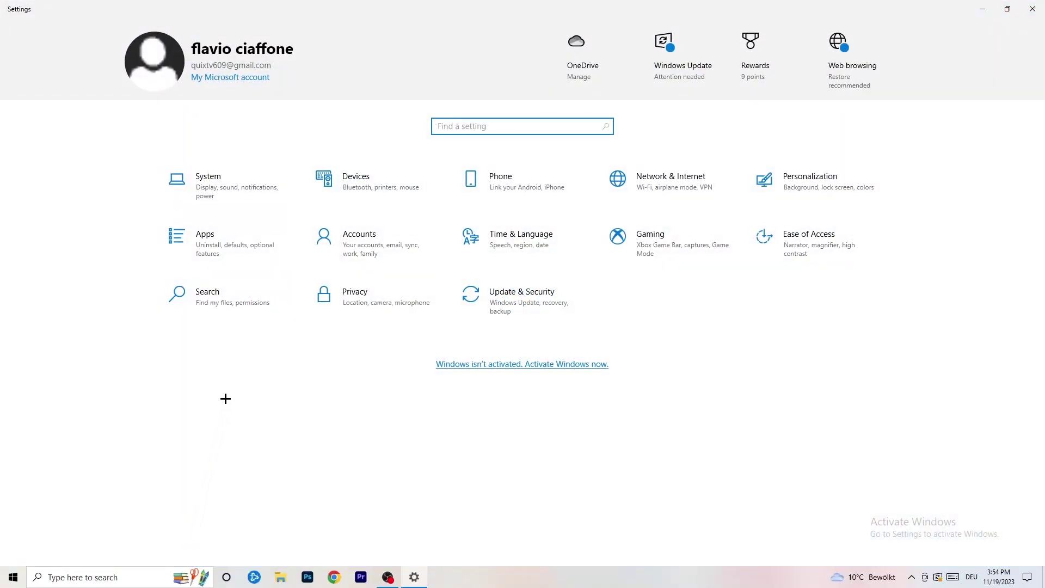
left_click(647, 240)
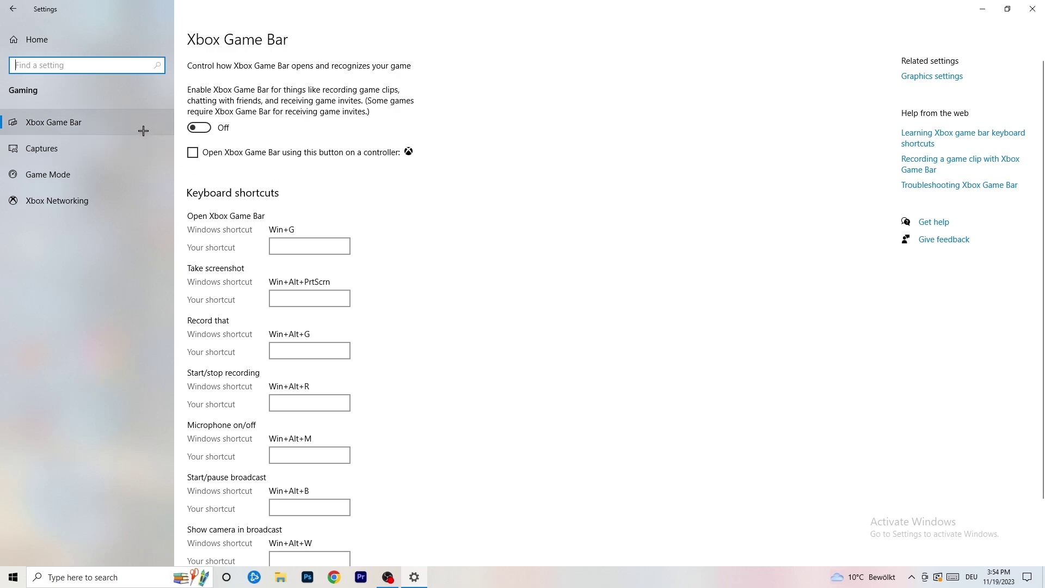
Review the background recording, audio and video settings for game captures, and check the Game Mode setting.
left_click(90, 143)
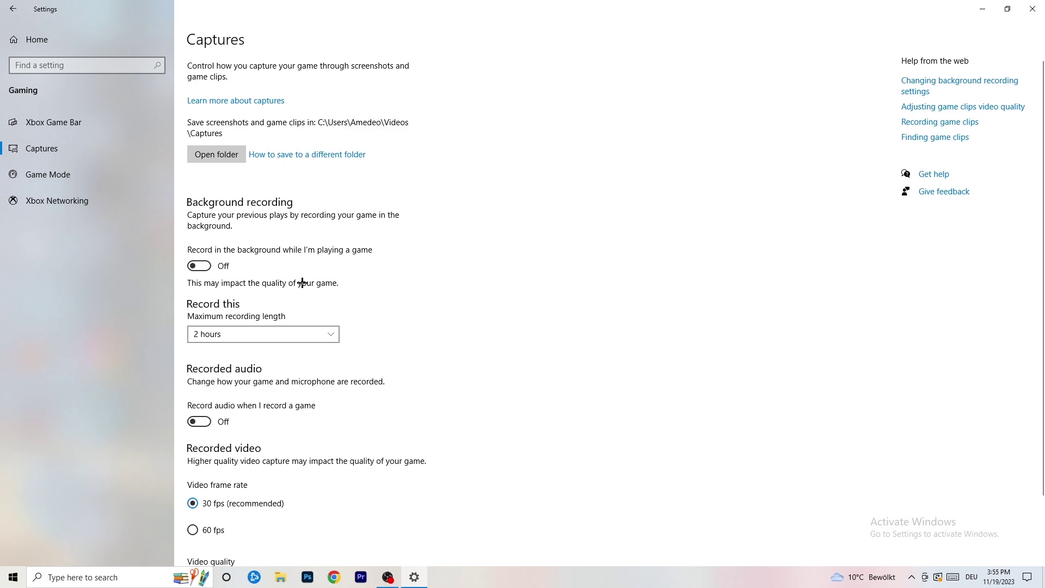
scroll(302, 282, "down", 2)
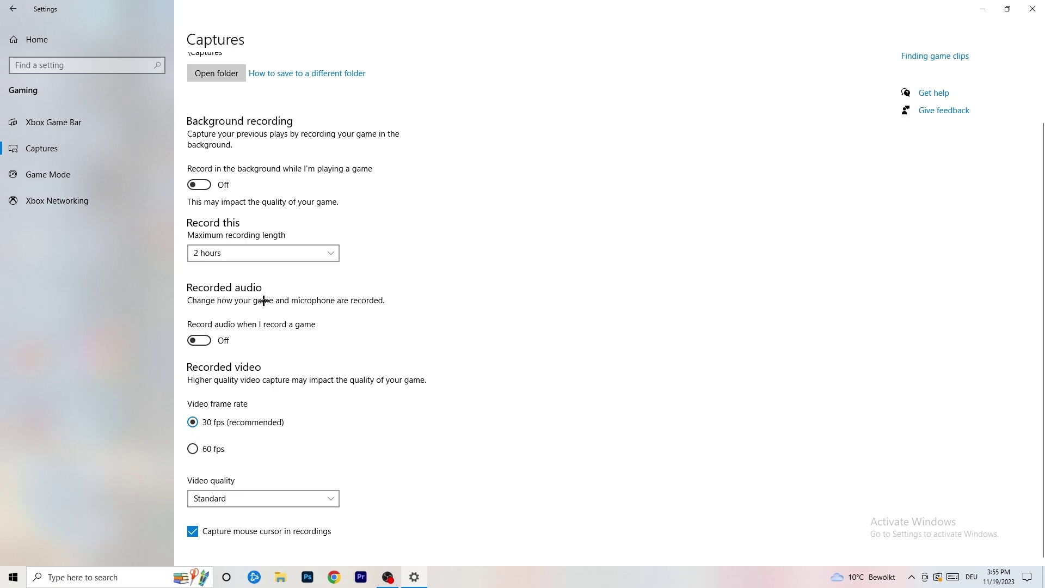
left_click(48, 175)
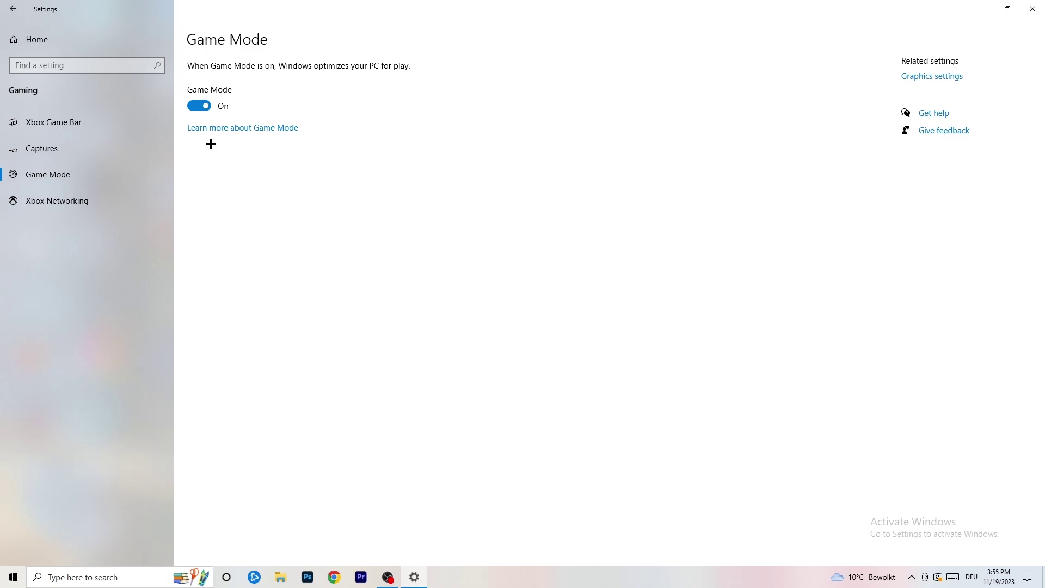
Open the Update & Security settings and check the Windows Update status, briefly moving the window aside and maximizing it again.
left_click(12, 9)
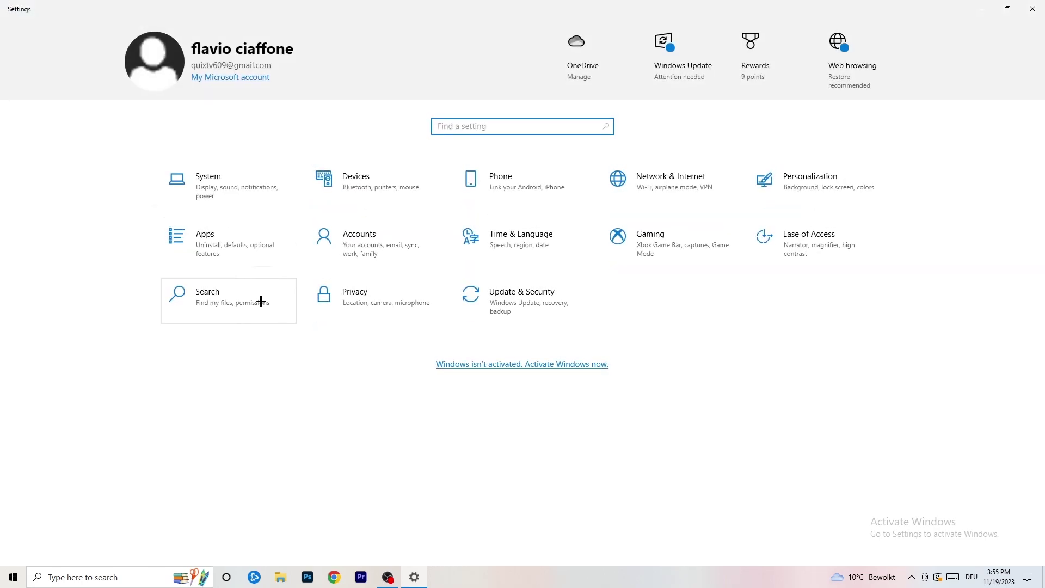
left_click(552, 299)
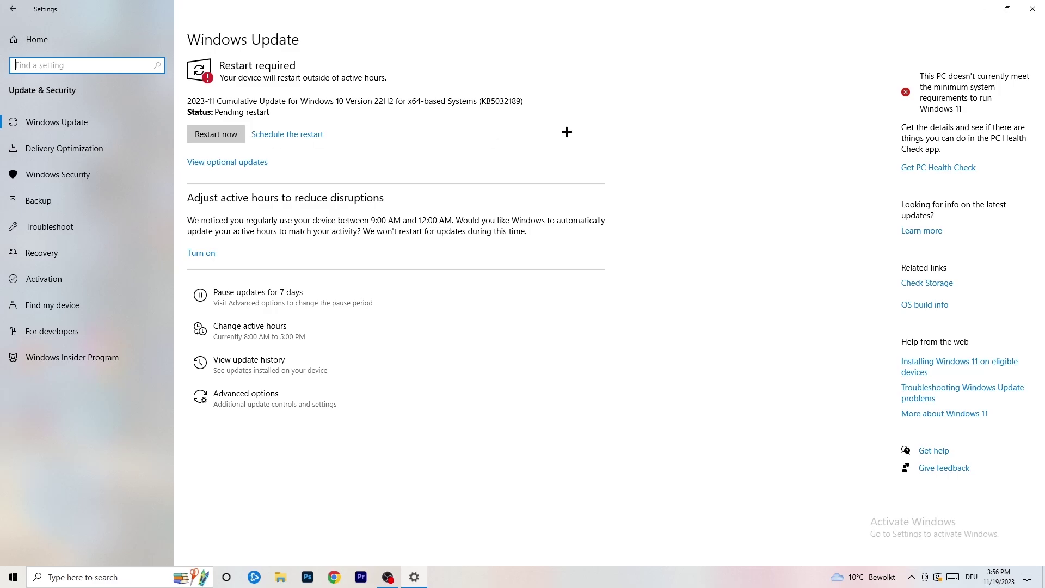
left_click_drag(610, 40, 190, 403)
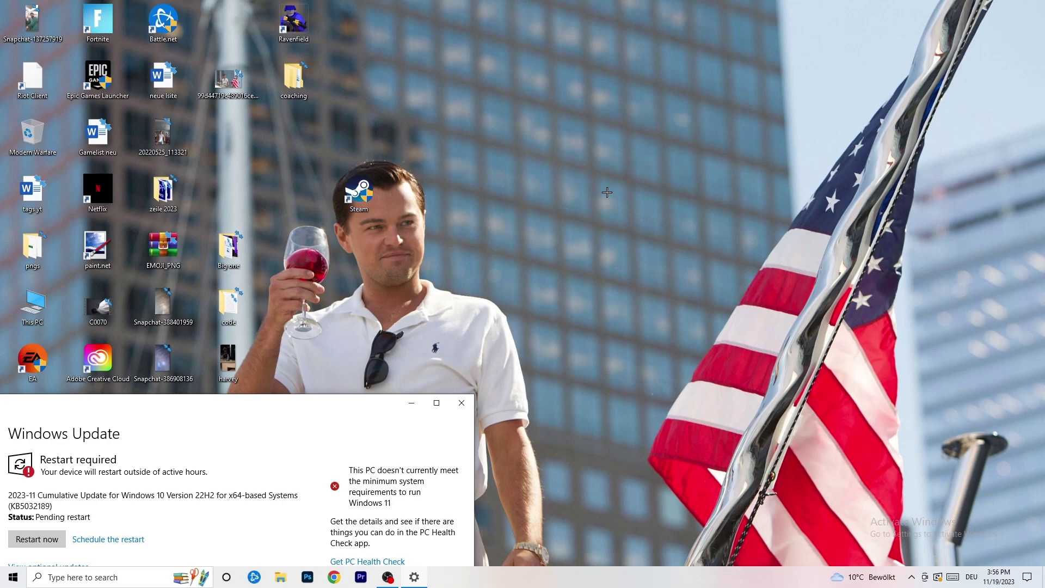
left_click(436, 402)
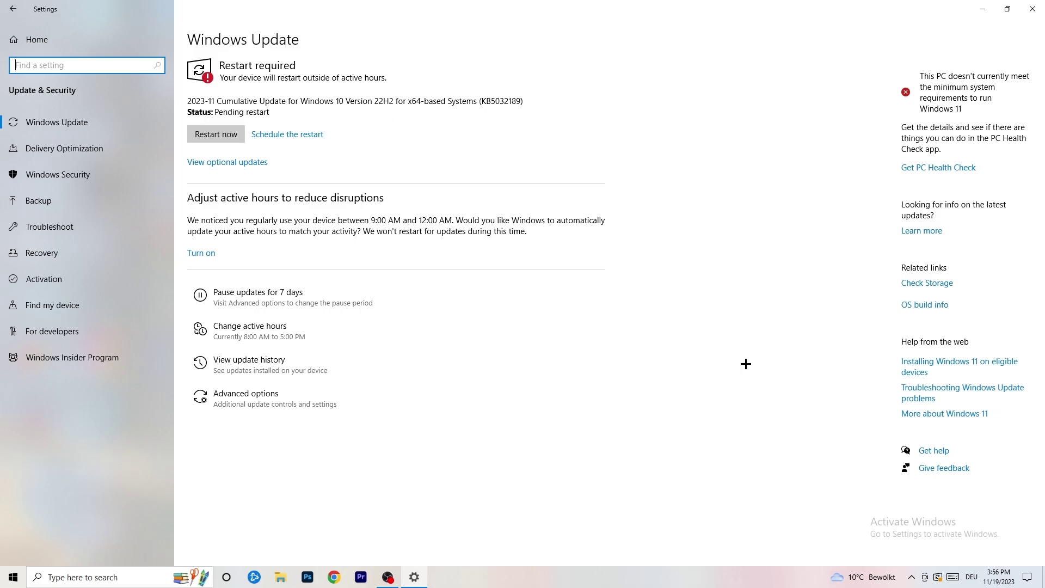
Return to the Settings home page, open the System display settings and select display 1.
left_click(13, 9)
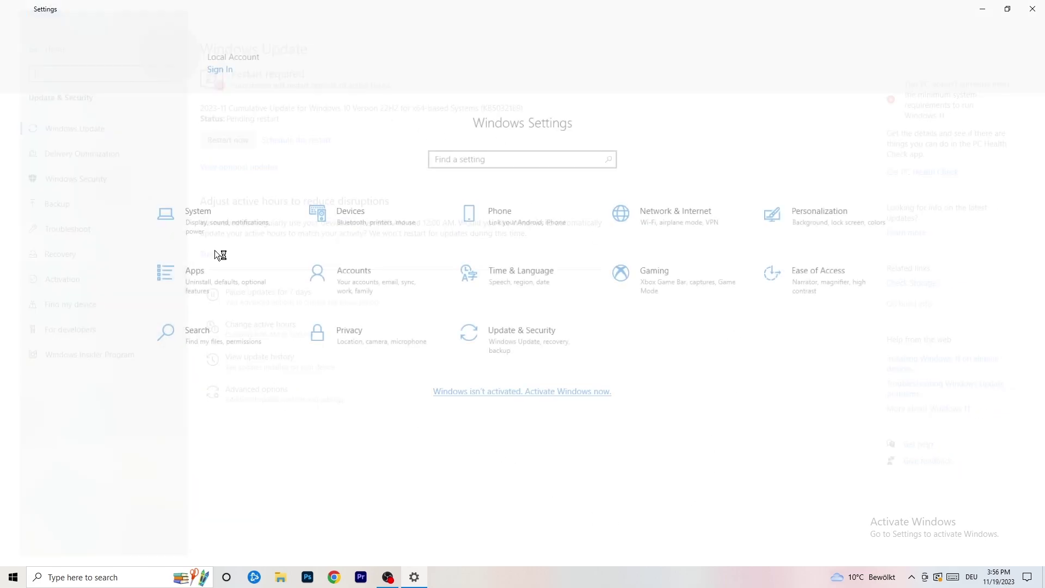
left_click(231, 197)
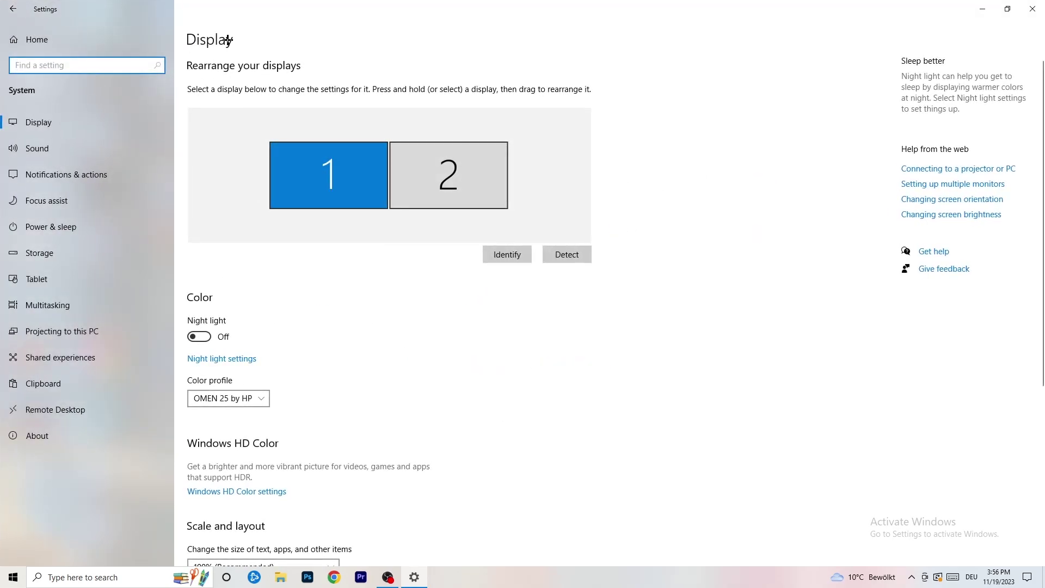
left_click(287, 174)
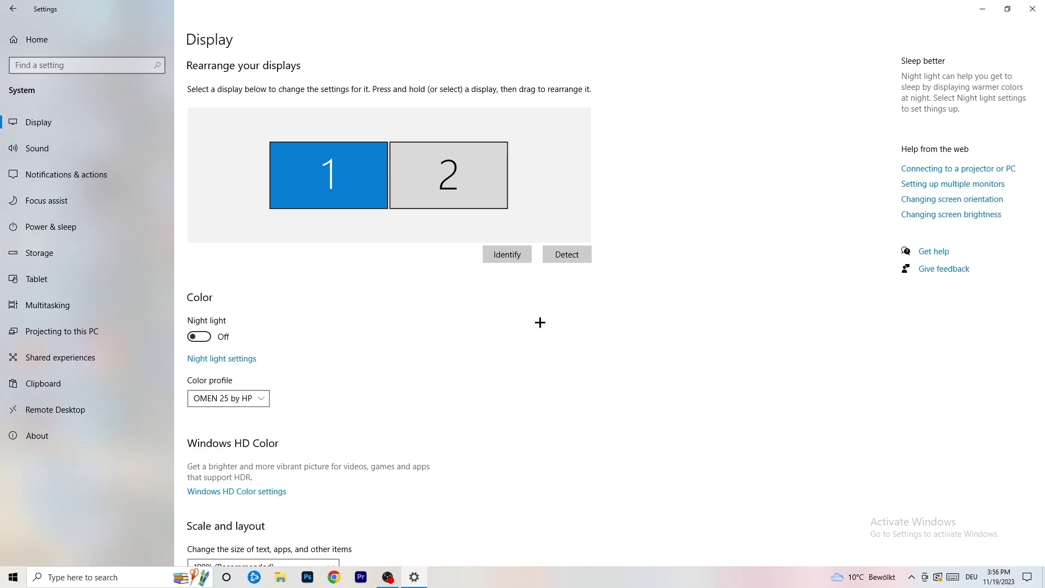
Check the available text and app scaling options and the display resolution options under Scale and layout.
scroll(408, 272, "down", 4)
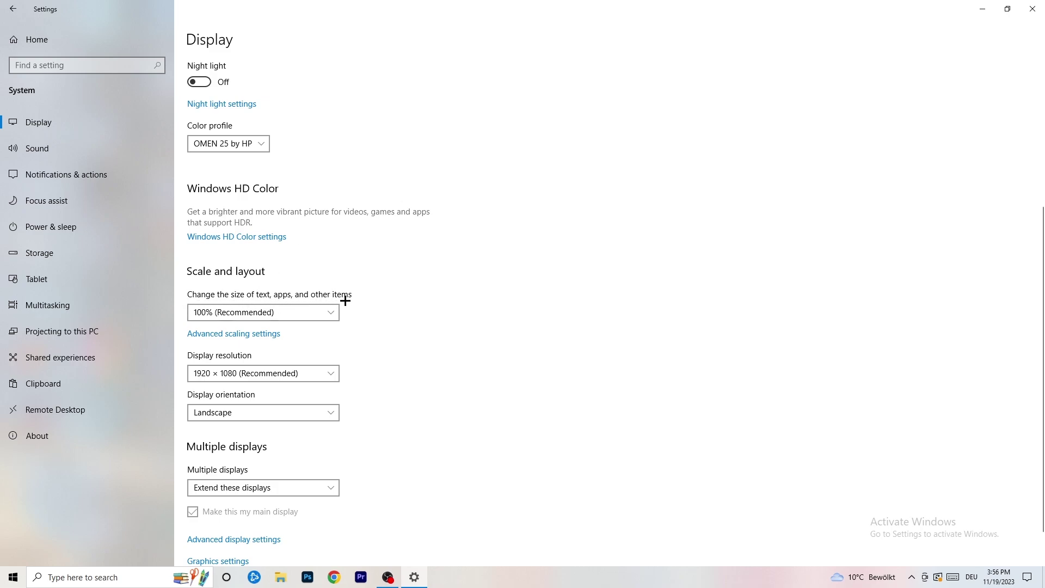
left_click(333, 311)
left_click(507, 268)
scroll(249, 295, "down", 1)
left_click(308, 329)
left_click(510, 291)
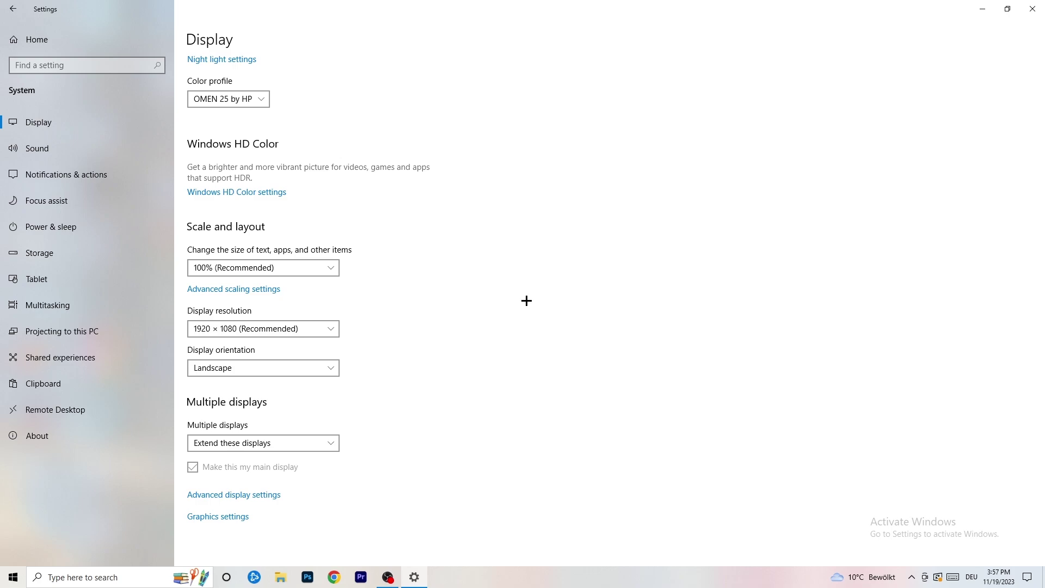
Open the additional power settings from Power & sleep, review the preferred and additional power plans, and close Power Options.
left_click(70, 227)
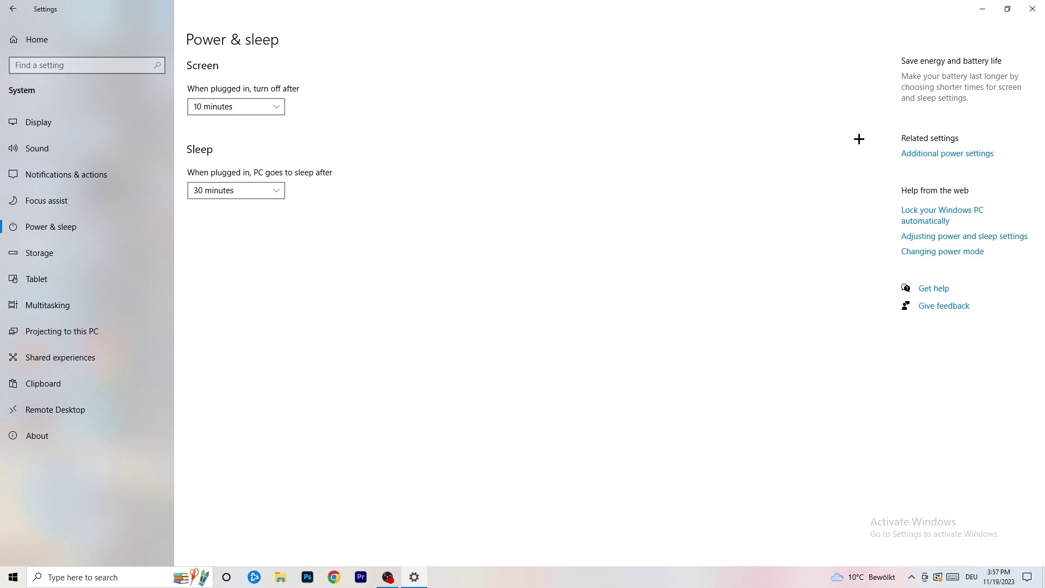
left_click(936, 157)
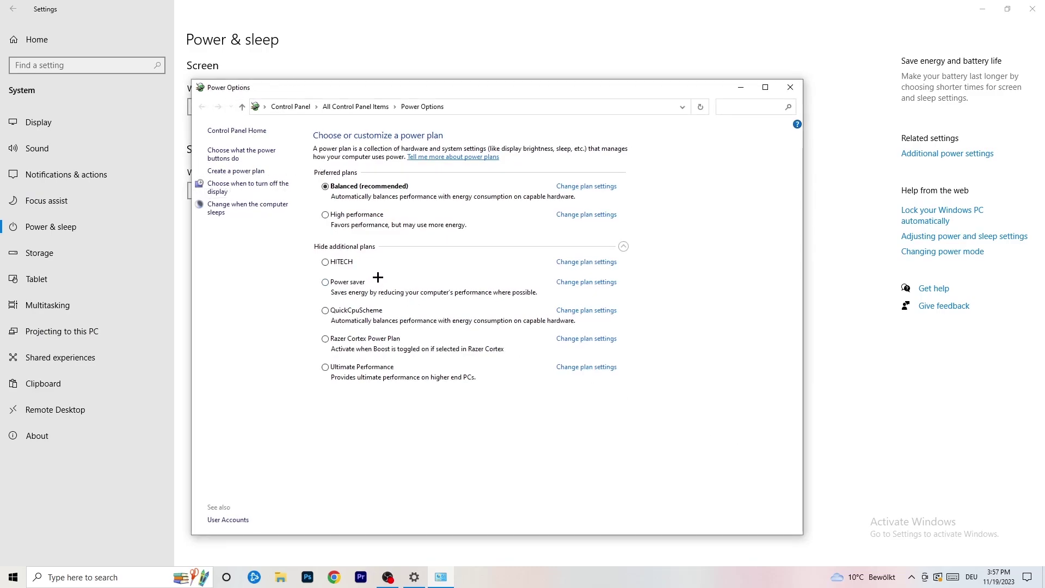
left_click(624, 247)
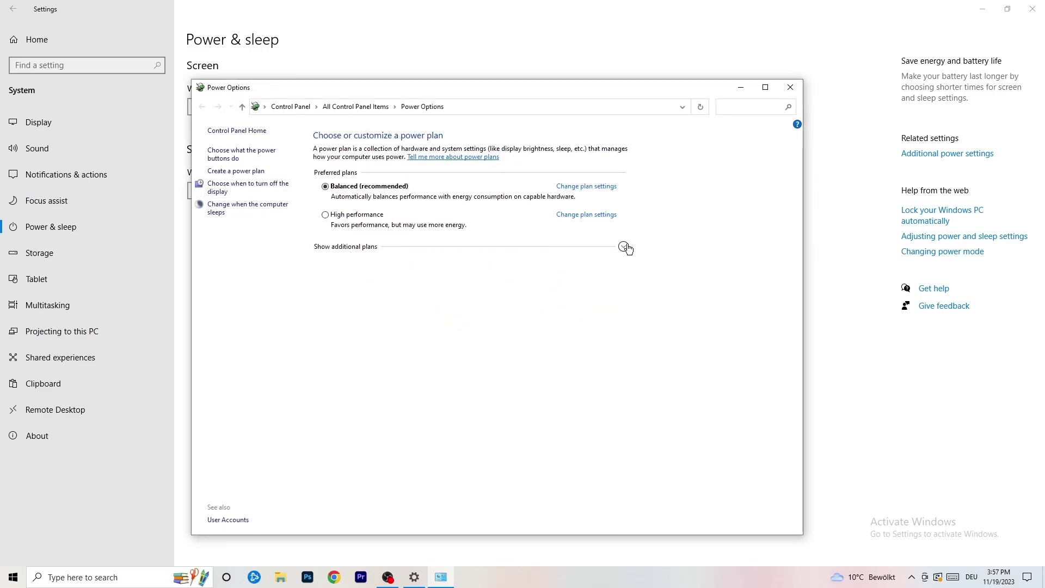
left_click(625, 245)
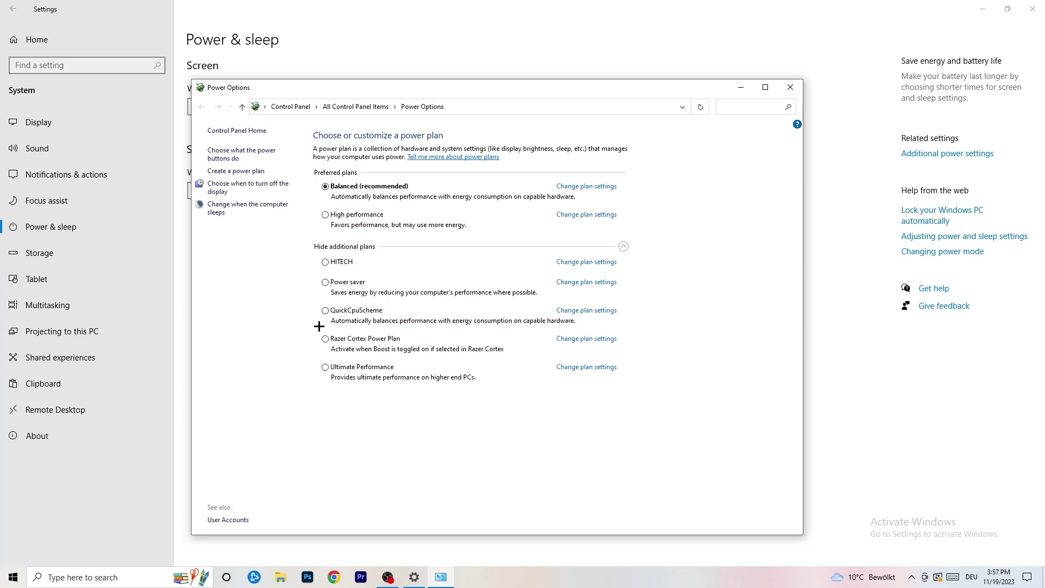
left_click(780, 90)
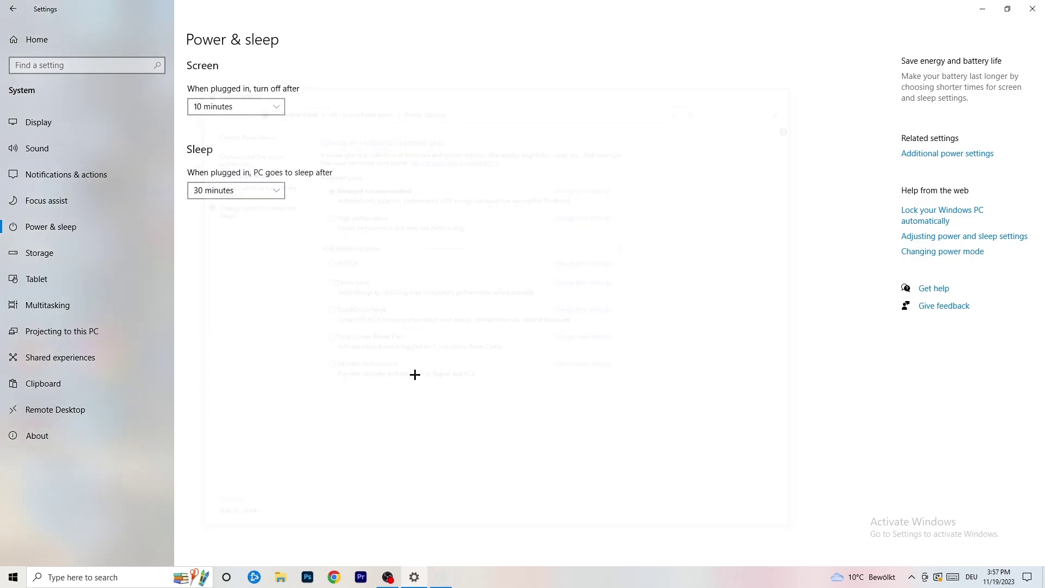
Review the Storage Sense schedule and temporary file cleanup options in the Storage settings, and close Settings.
left_click(64, 254)
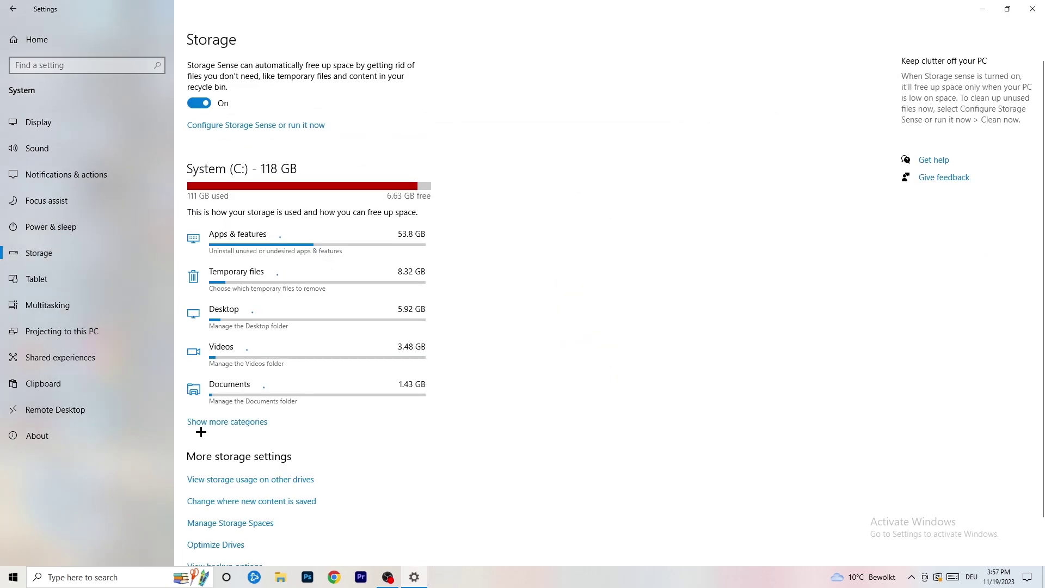
left_click(233, 126)
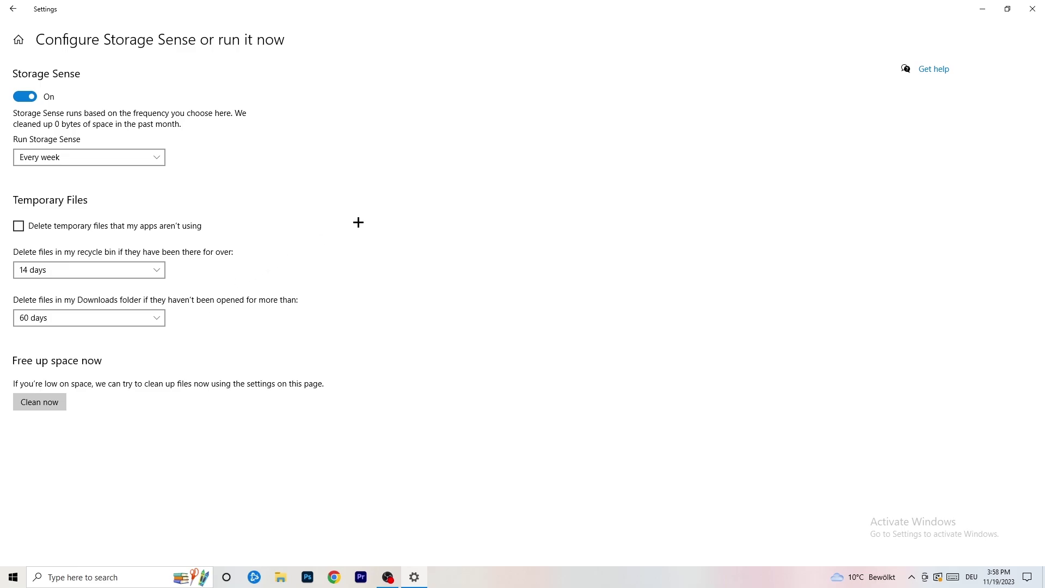
left_click(1032, 8)
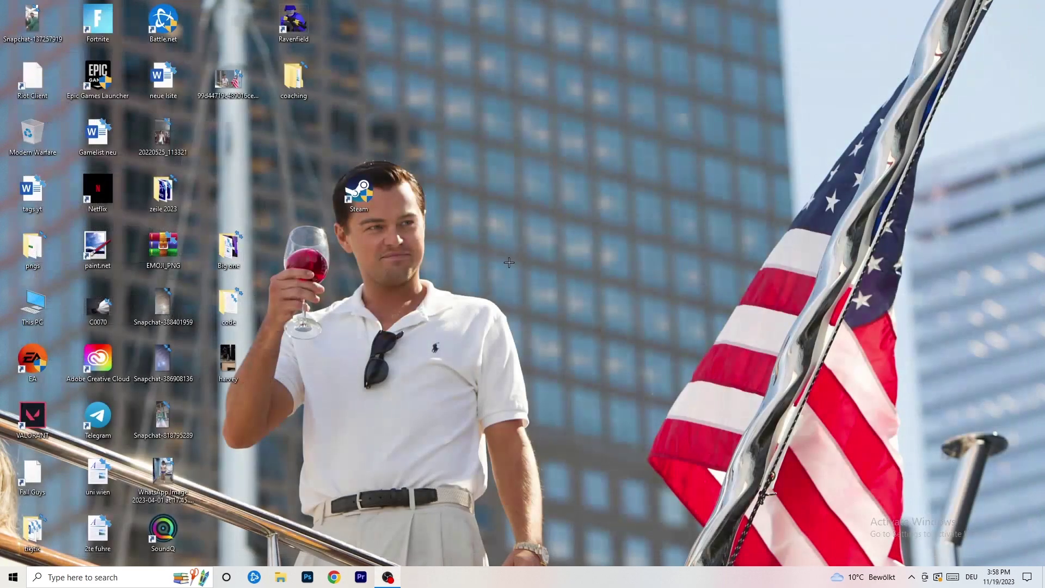